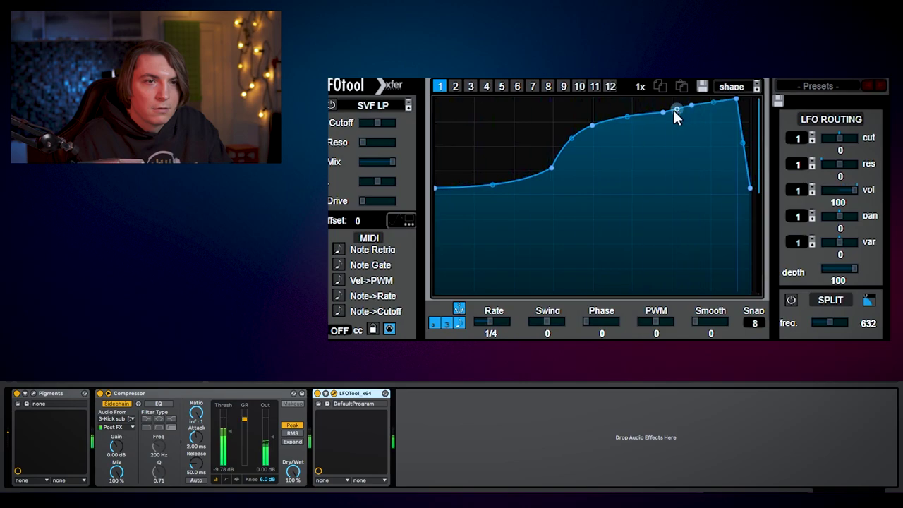
- Redraw the LFOTool volume curve with new dips, a later, lower middle peak and a gentler final rise
left_click_drag(673, 111, 686, 183)
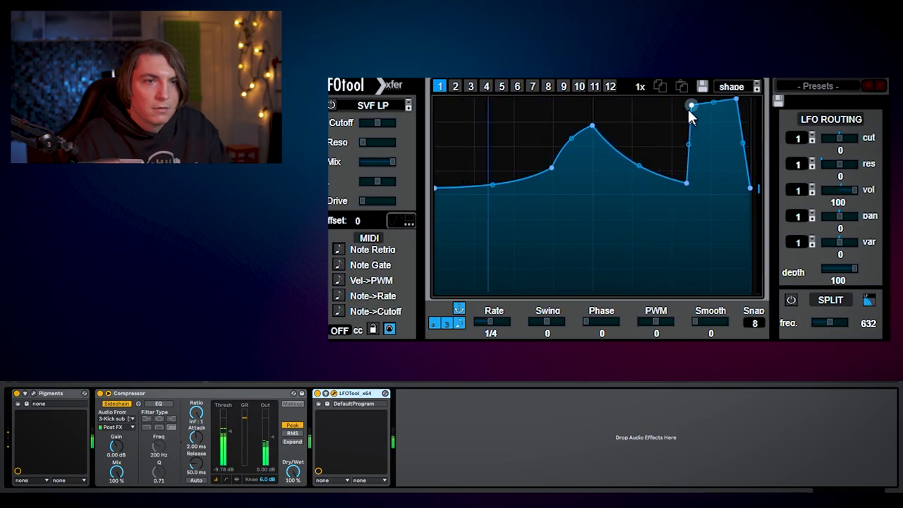
left_click_drag(550, 169, 575, 206)
double_click(539, 175)
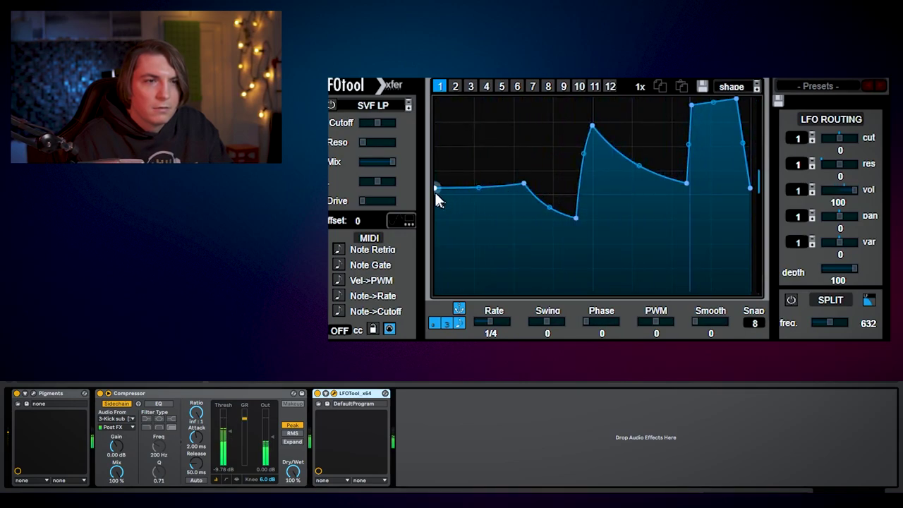
left_click_drag(435, 191, 436, 222)
left_click_drag(591, 126, 615, 122)
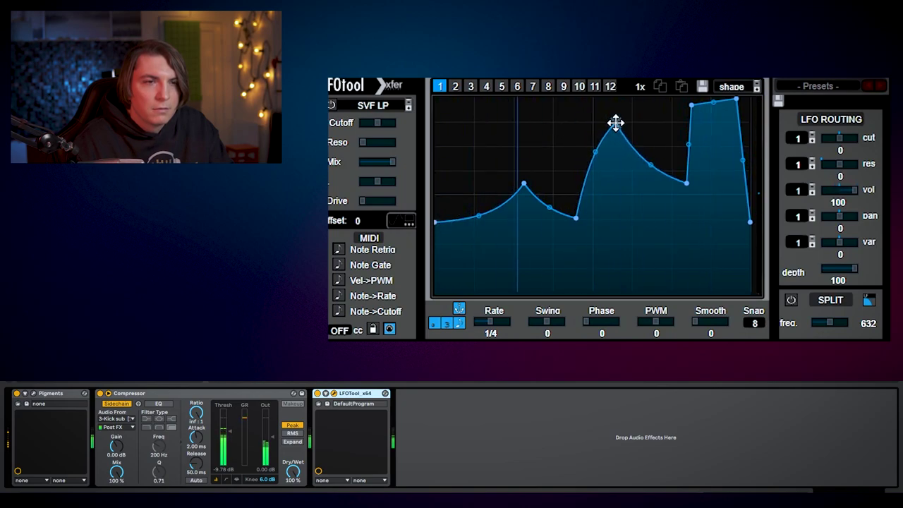
left_click_drag(691, 106, 700, 116)
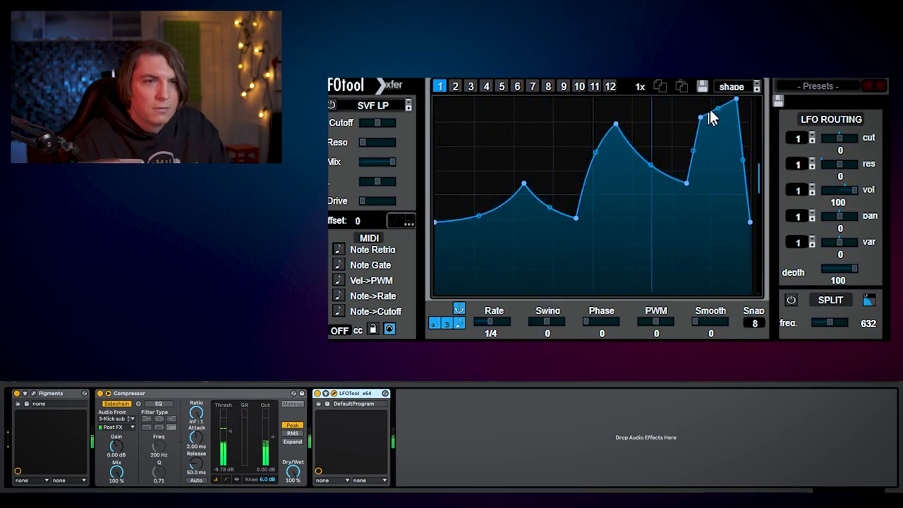
left_click_drag(744, 165, 744, 143)
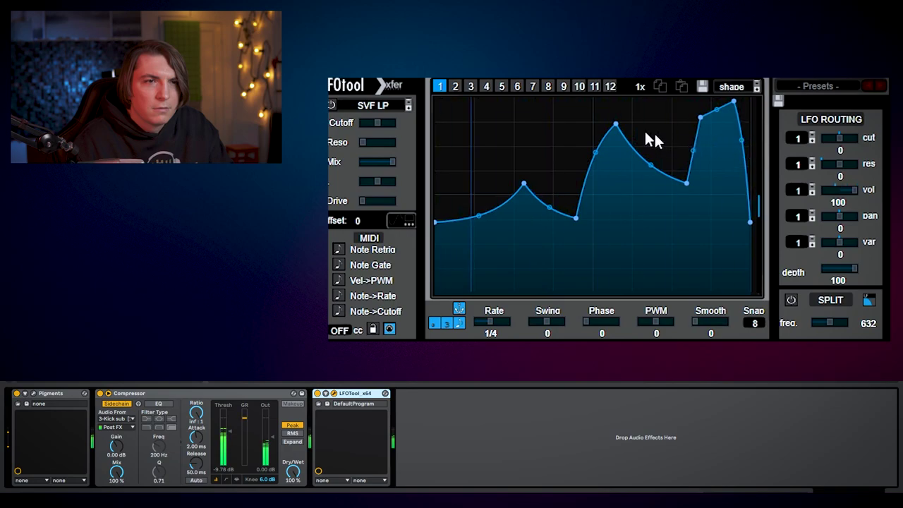
left_click_drag(617, 125, 619, 144)
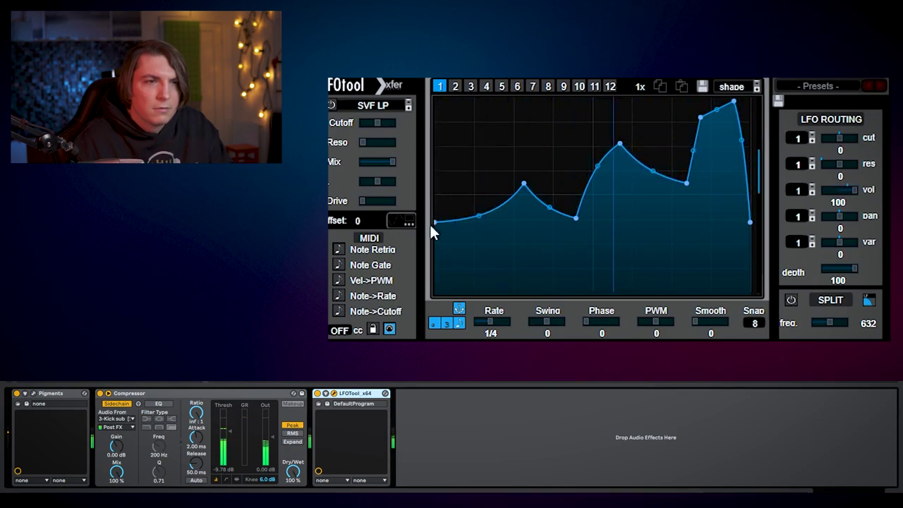
mouse_move(435, 222)
left_mouse_down()
mouse_move(437, 209)
mouse_move(436, 234)
left_mouse_up()
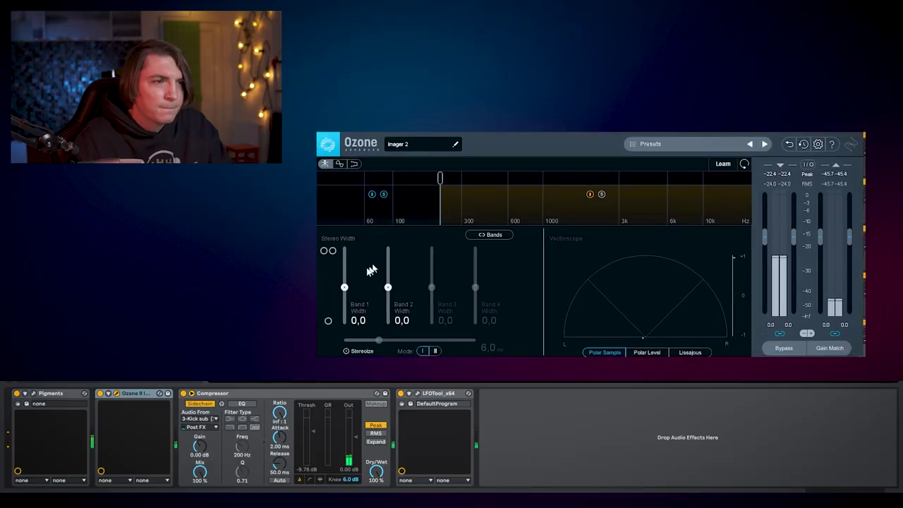
- Set Ozone Imager band 1 width to -100, add a 1000 Hz crossover, band 2 to -11.4 and band 3 to 59.5
left_click_drag(344, 288, 345, 324)
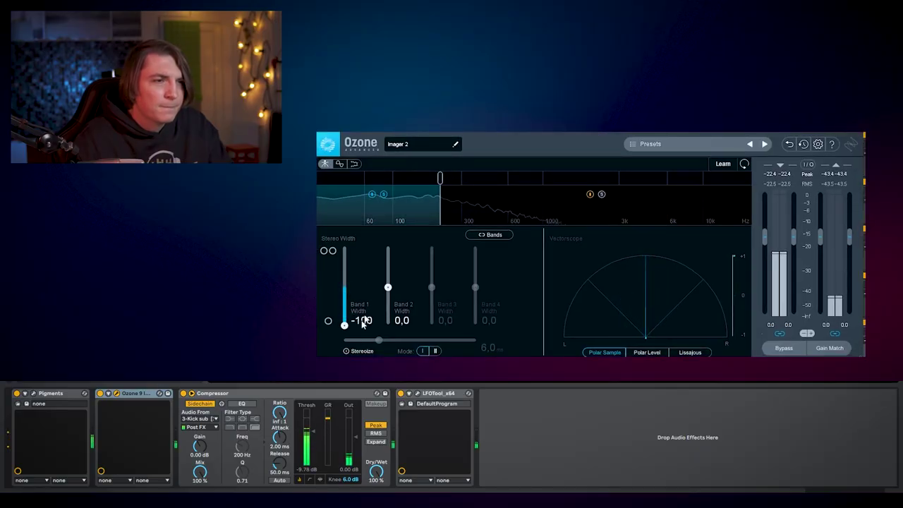
left_click(541, 178)
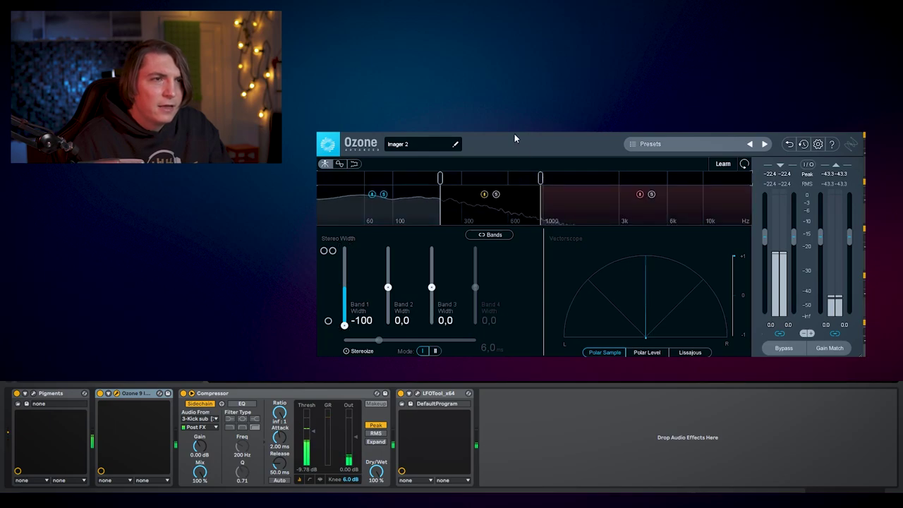
left_click_drag(541, 178, 544, 178)
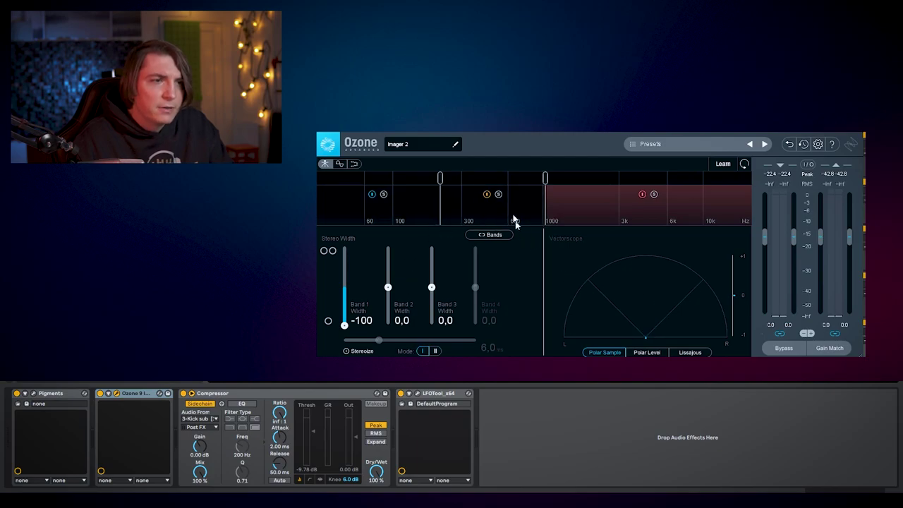
key("Down")
key("space")
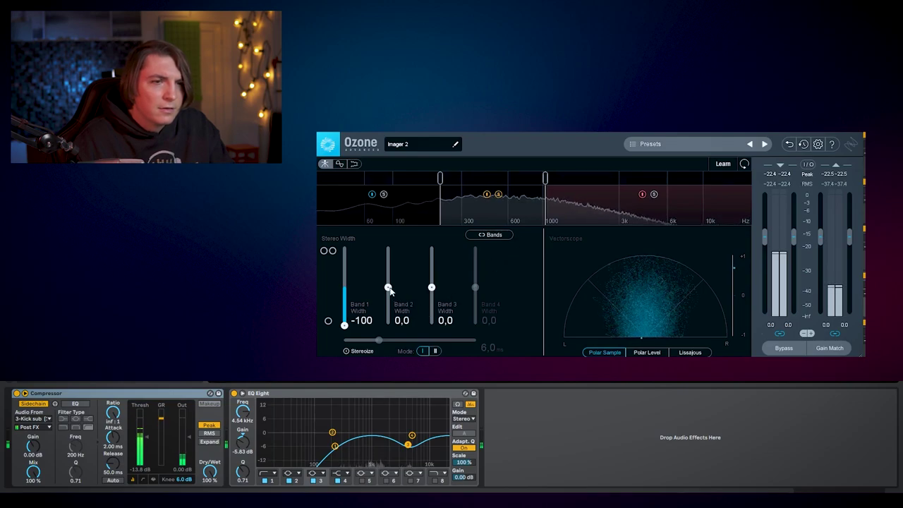
left_click_drag(389, 288, 388, 294)
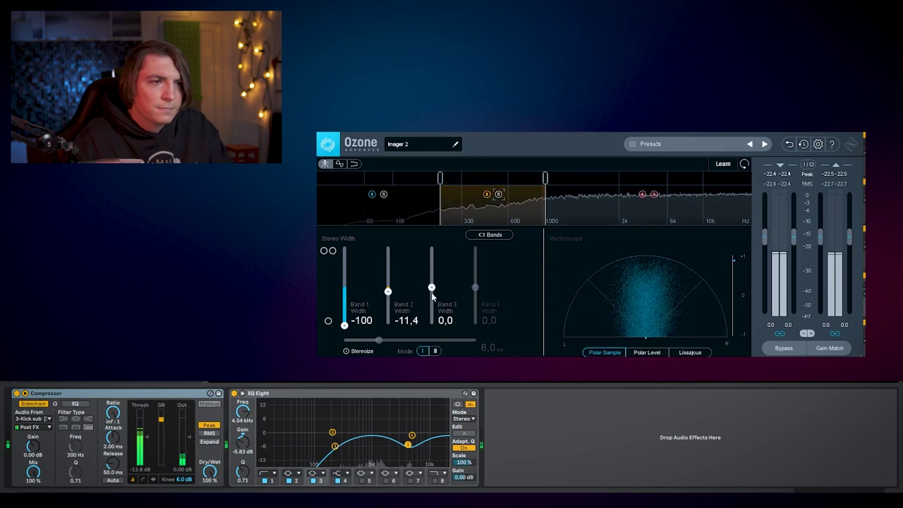
left_click_drag(432, 294, 440, 254)
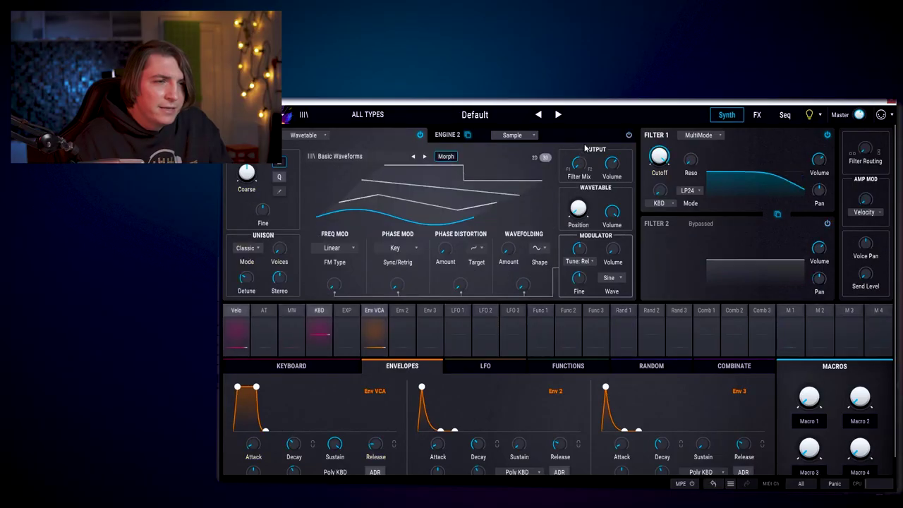
- Switch Pigments Engine 1 to Analog oscillators and lengthen the Env VCA and Env 2 attacks
left_click(322, 135)
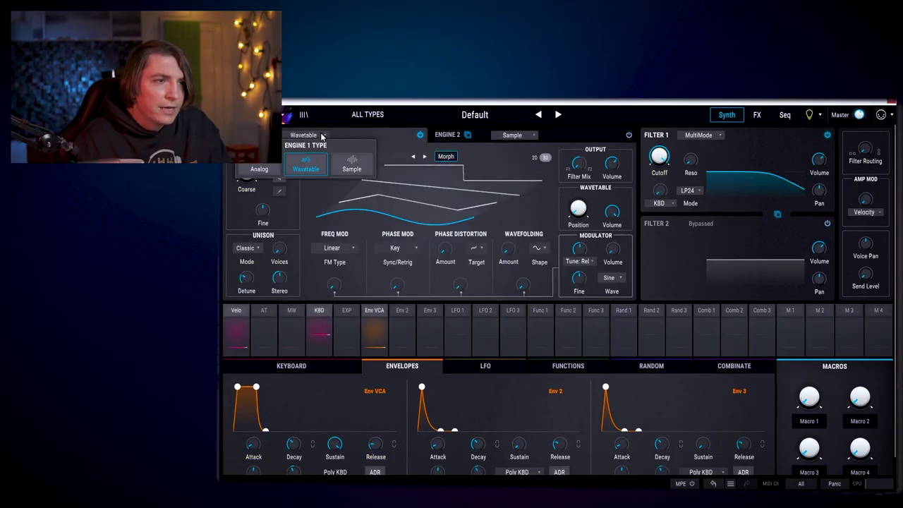
left_click(271, 171)
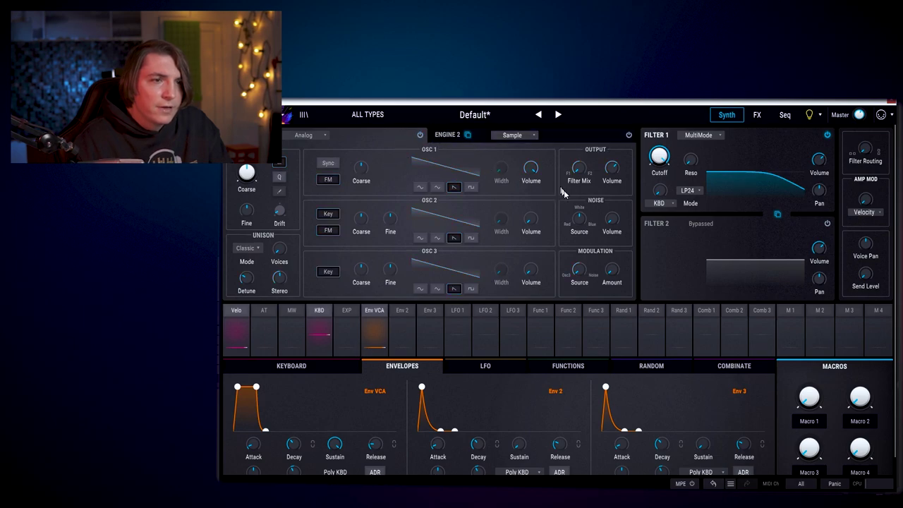
mouse_move(541, 162)
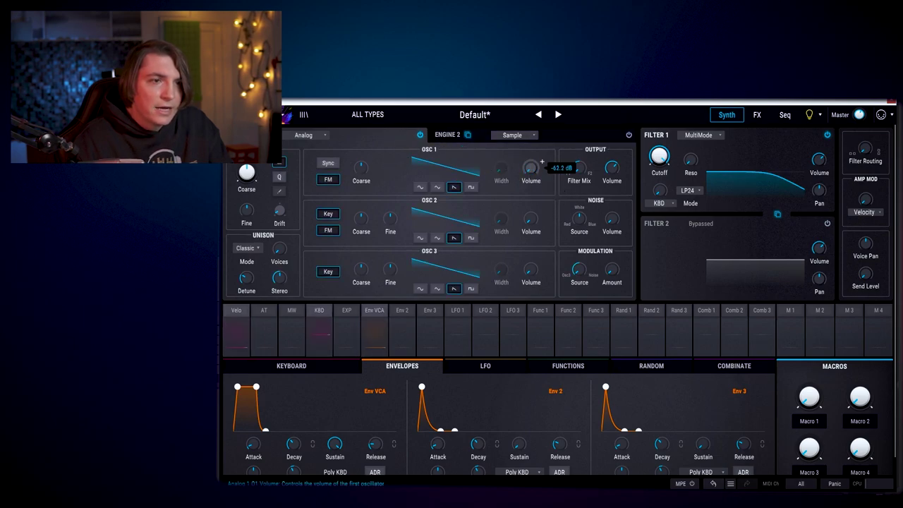
mouse_move(623, 212)
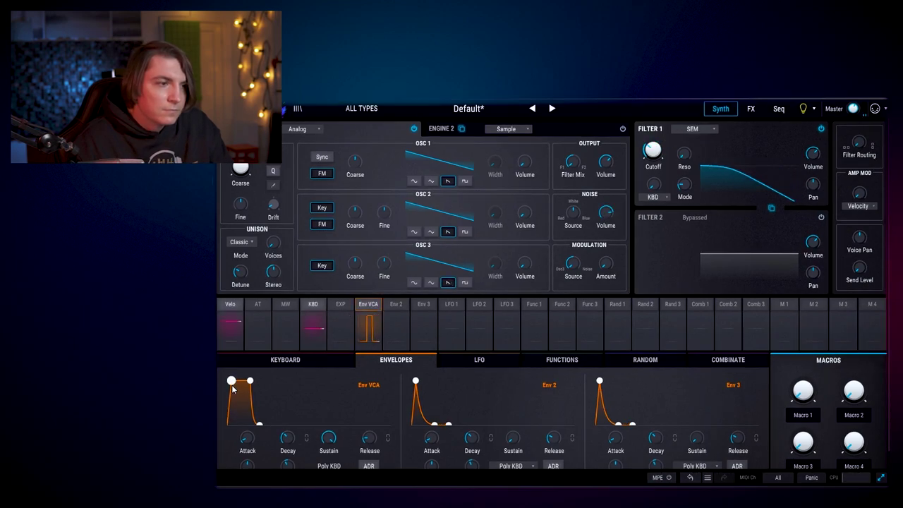
left_click_drag(233, 388, 241, 388)
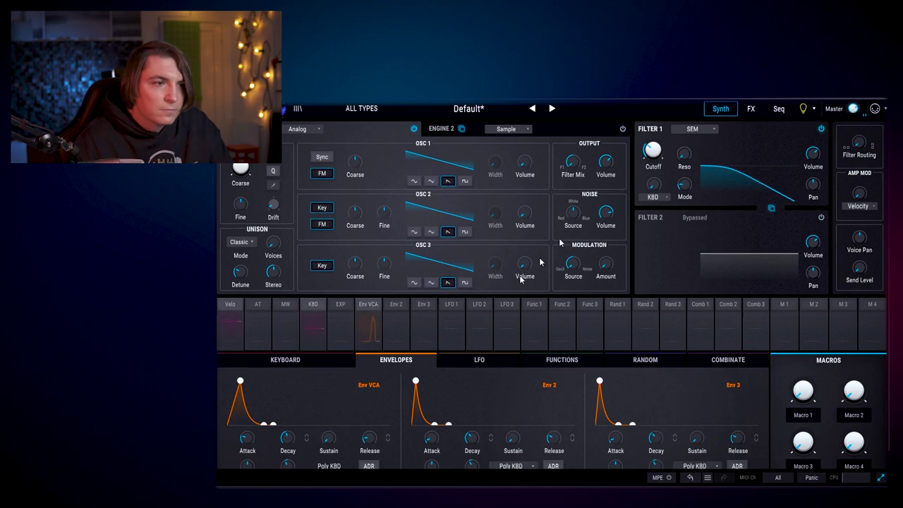
left_click_drag(418, 385, 427, 383)
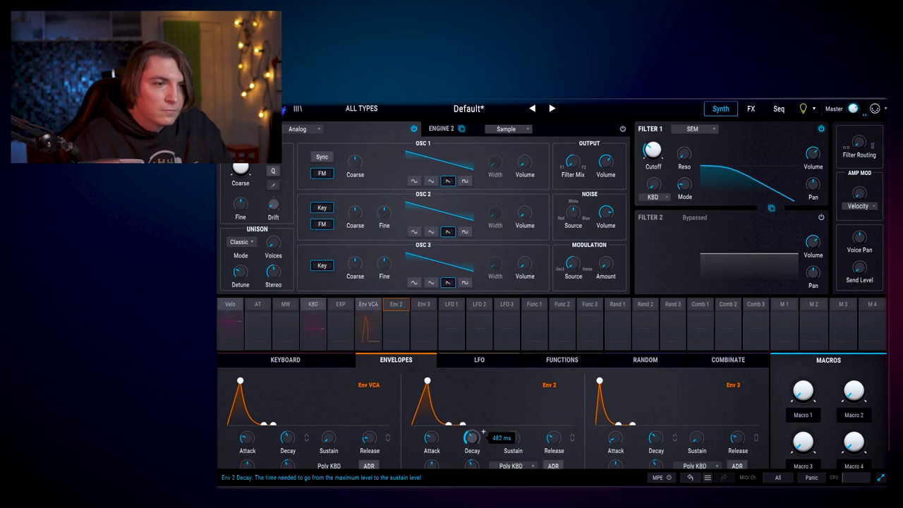
- Set Env 2's Filter 1 Cutoff modulation to 0.65, then lower the noise source to 0.42
left_click(665, 141)
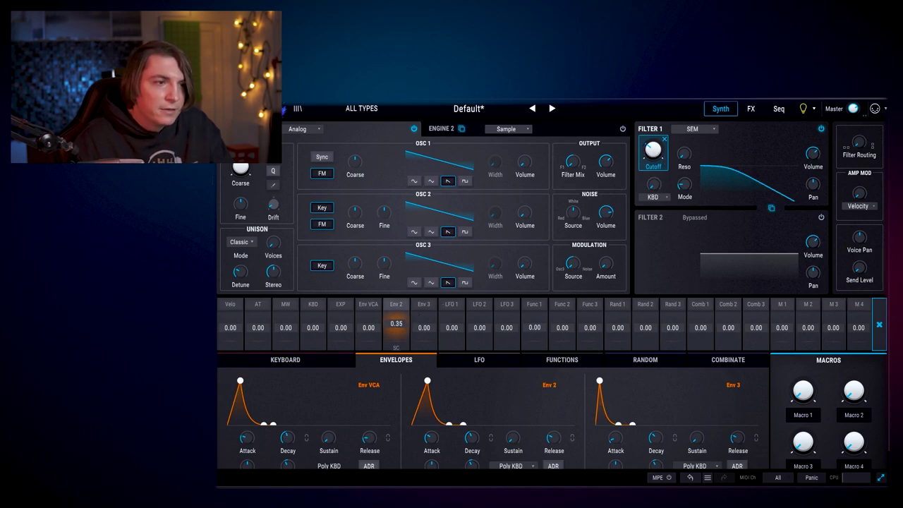
left_click_drag(653, 149, 695, 147)
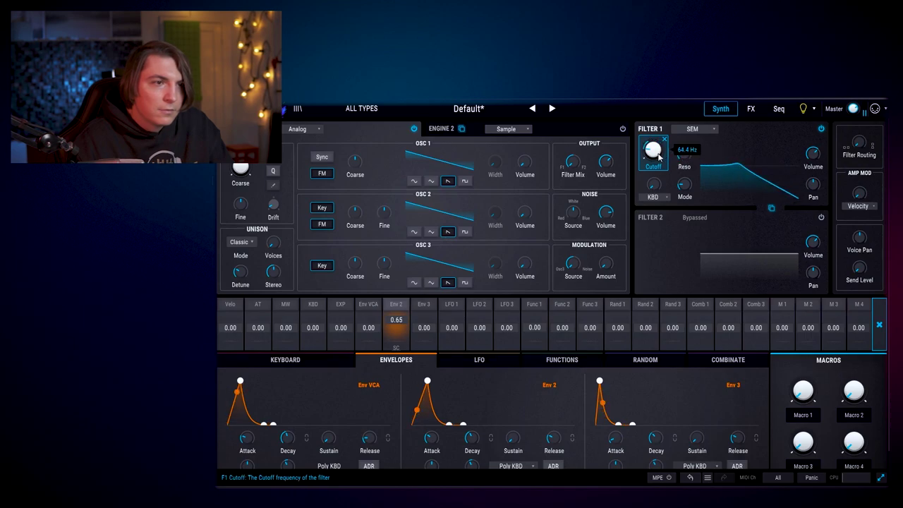
left_click(572, 212)
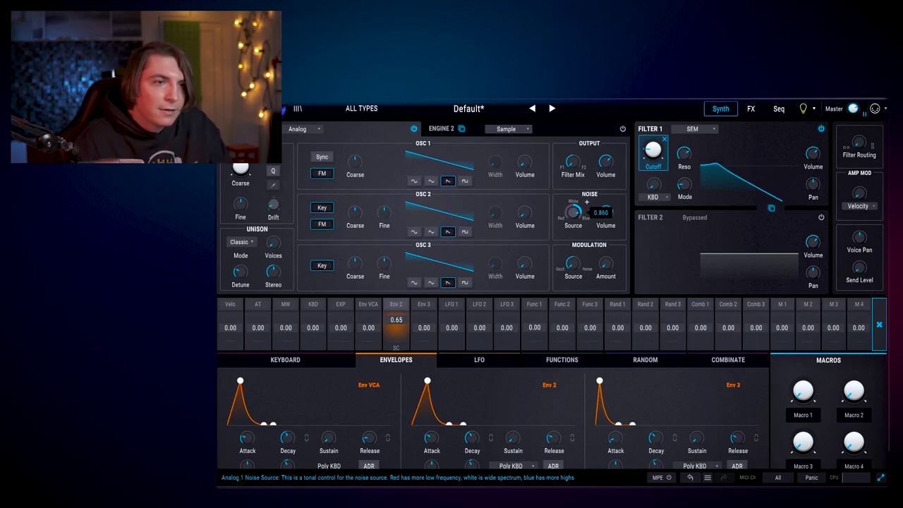
left_click_drag(572, 212, 571, 236)
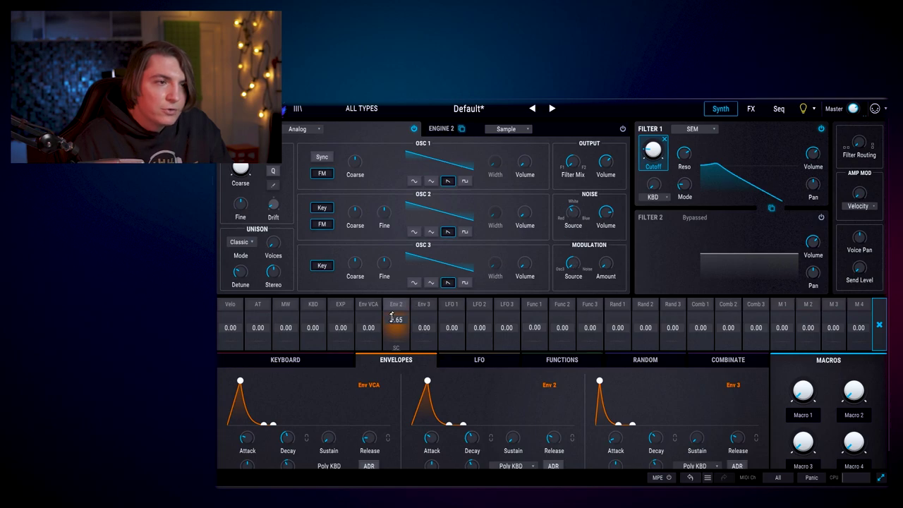
left_click(573, 215)
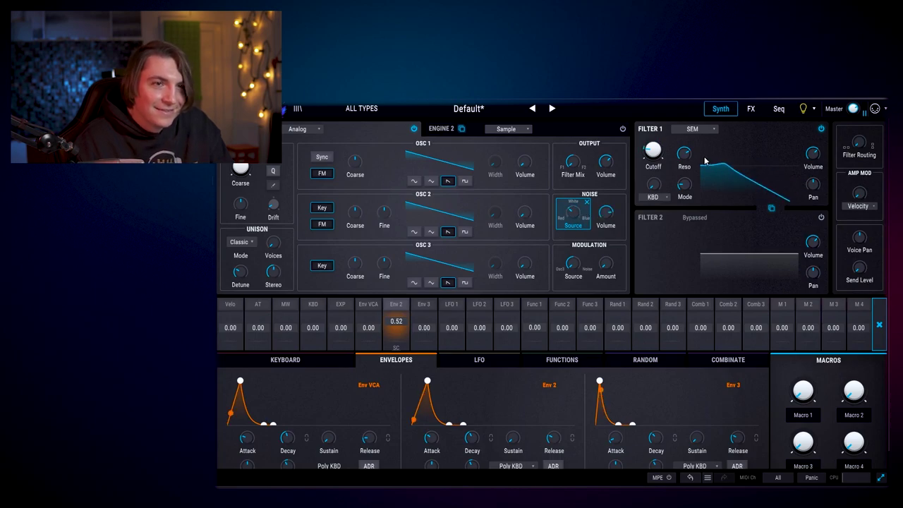
- Load Distortion into the first Pigments effect slot
left_click(746, 114)
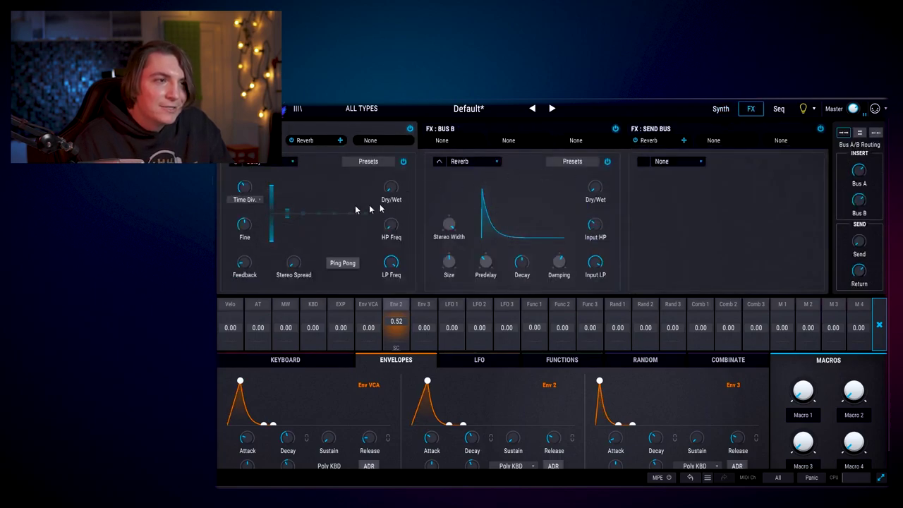
left_click(280, 165)
left_click(267, 215)
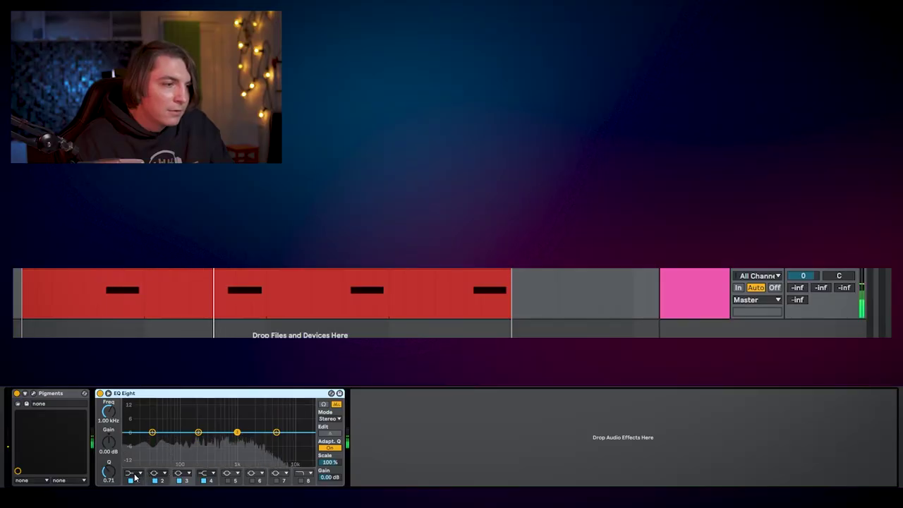
- Give the EQ Eight a low cut at about 138 Hz and a high cut around 18 kHz
left_click_drag(141, 436, 154, 442)
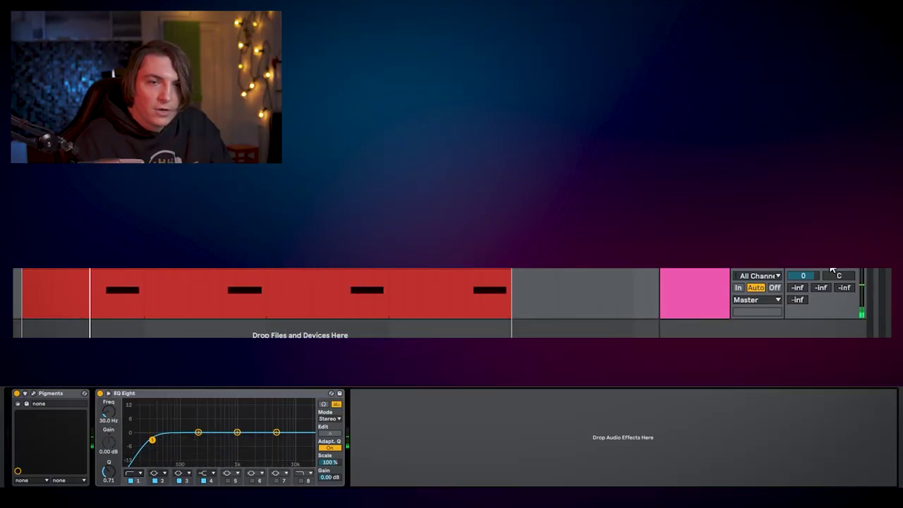
scroll(440, 304, "up", 1)
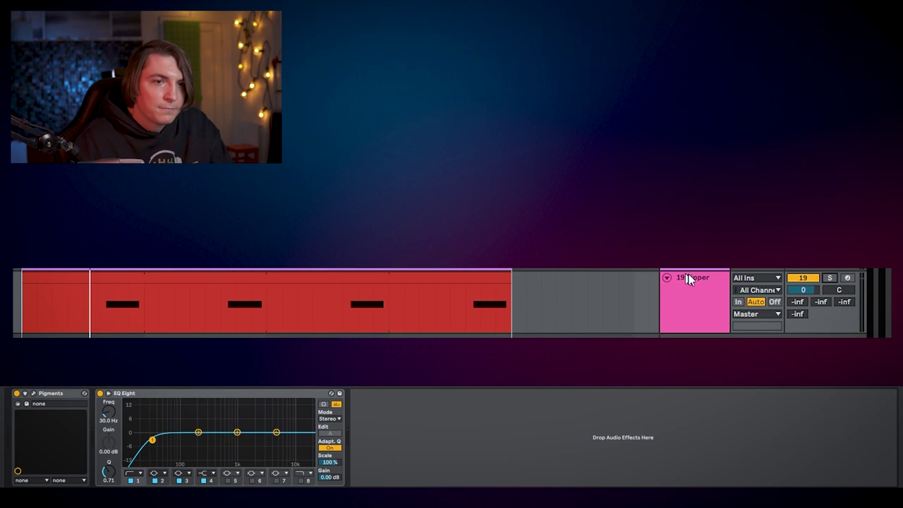
left_click_drag(152, 440, 198, 439)
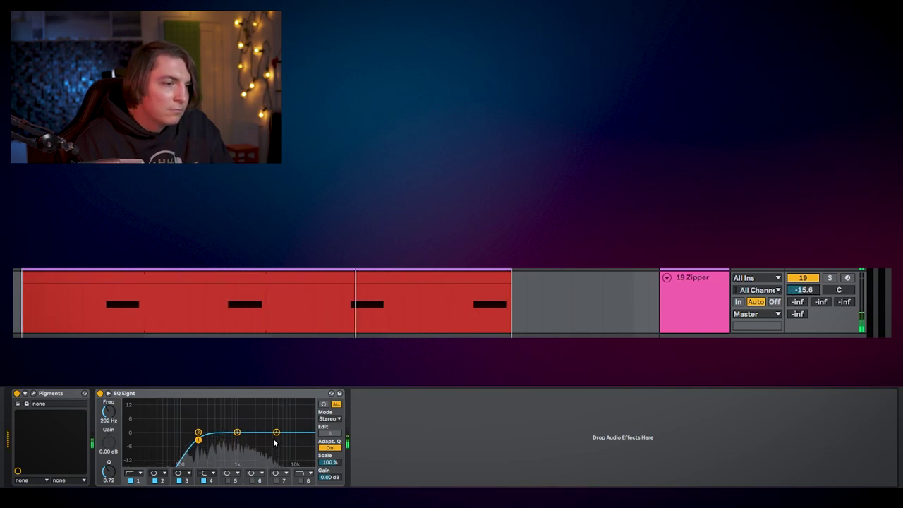
left_click(300, 479)
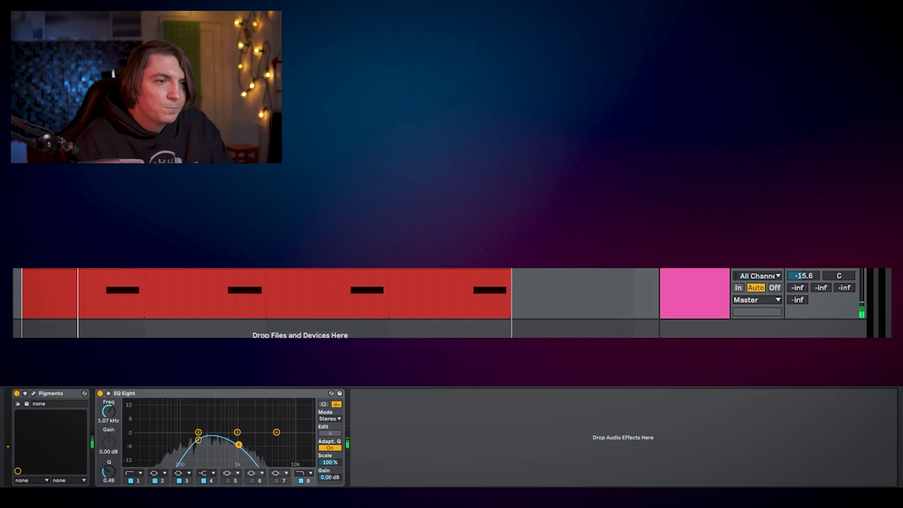
scroll(452, 303, "down", 1)
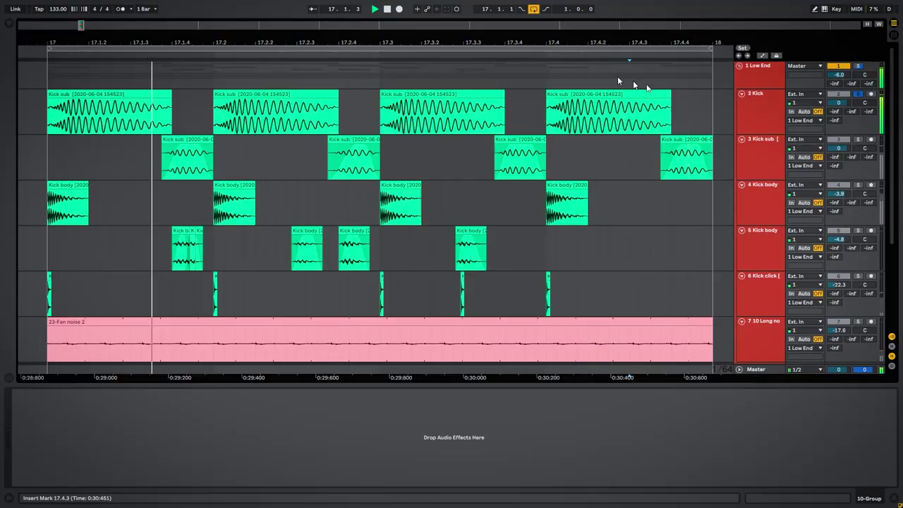
- Solo and select the 3 Kick sub track
left_click(762, 113)
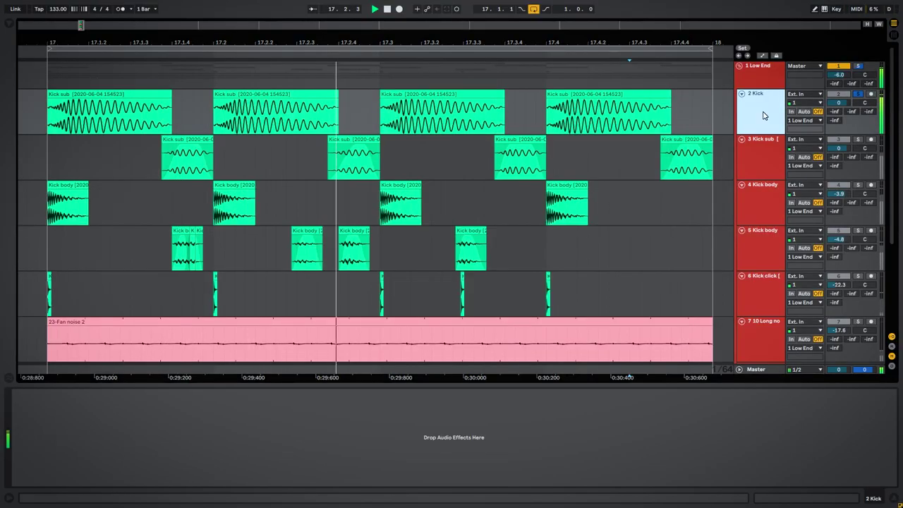
left_click(857, 139)
left_click(760, 161)
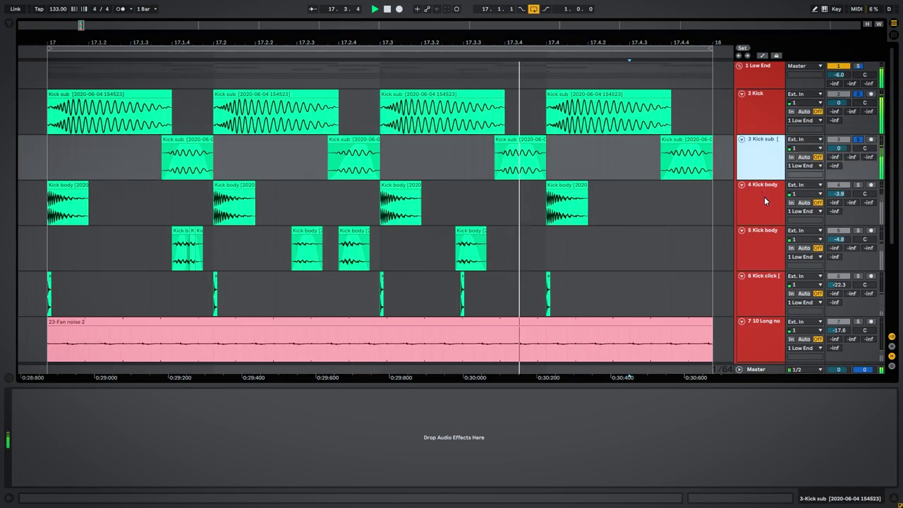
- Enable 4 Kick body's EQ Eight, then 5 Kick body's EQ Eight, Frequency Shifter, Saturator, Glue Compressor and EQ Eight
left_click(764, 196)
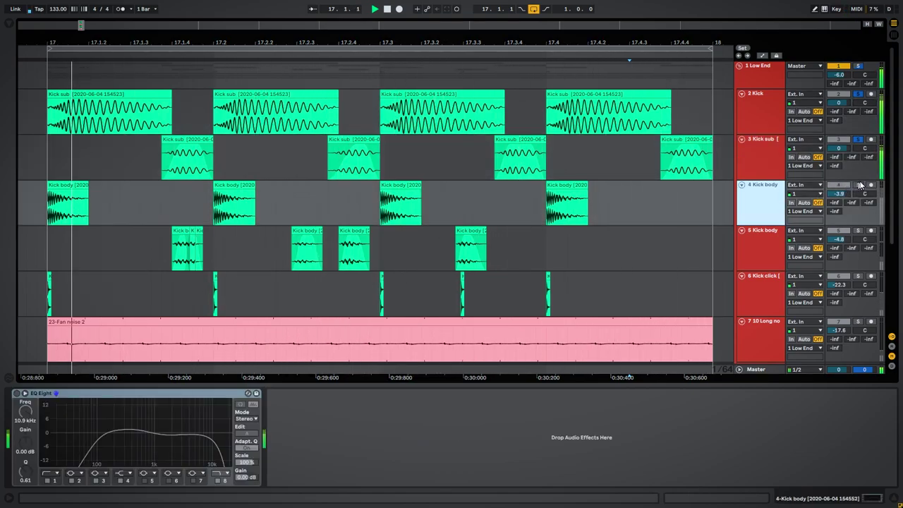
left_click(16, 394)
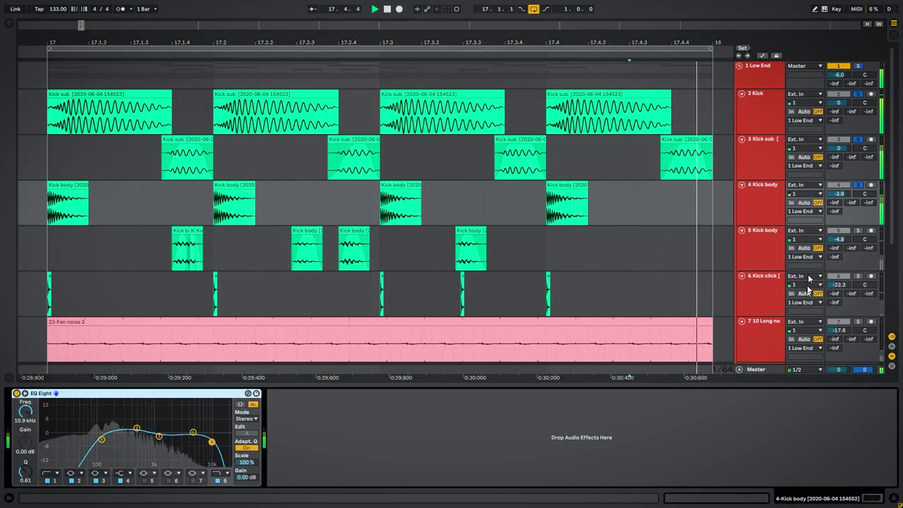
left_click(776, 239)
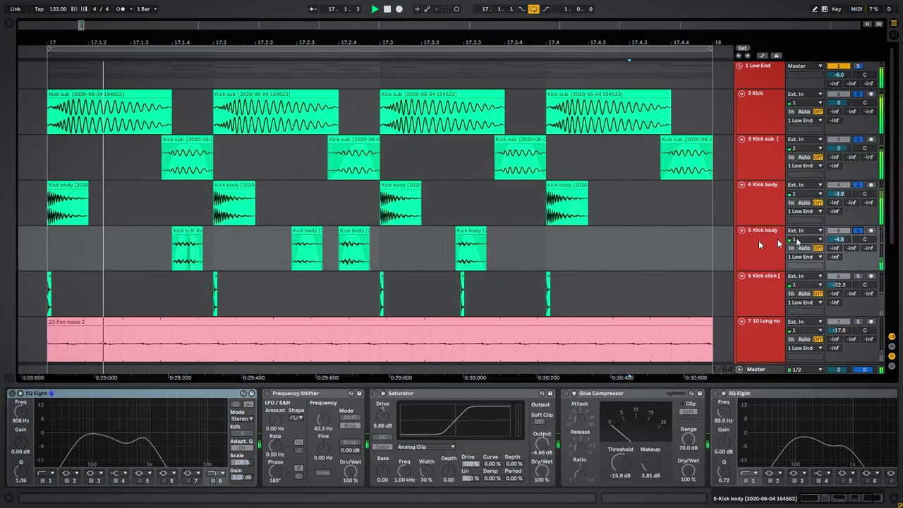
left_click(12, 393)
left_click(267, 393)
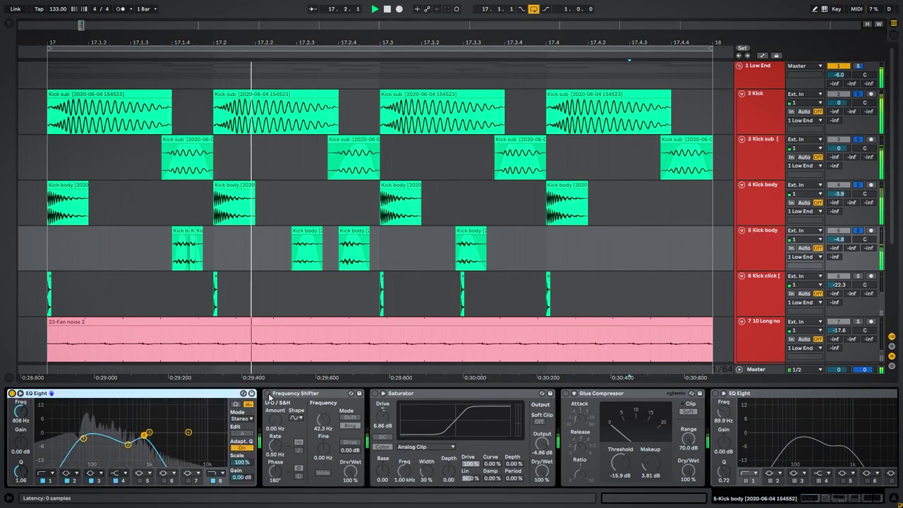
left_click(375, 393)
left_click(565, 393)
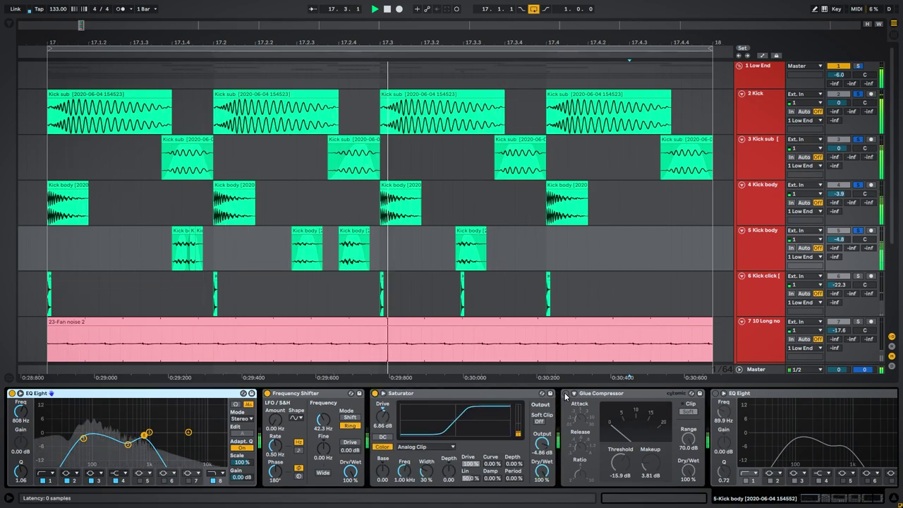
scroll(635, 420, "right", 3)
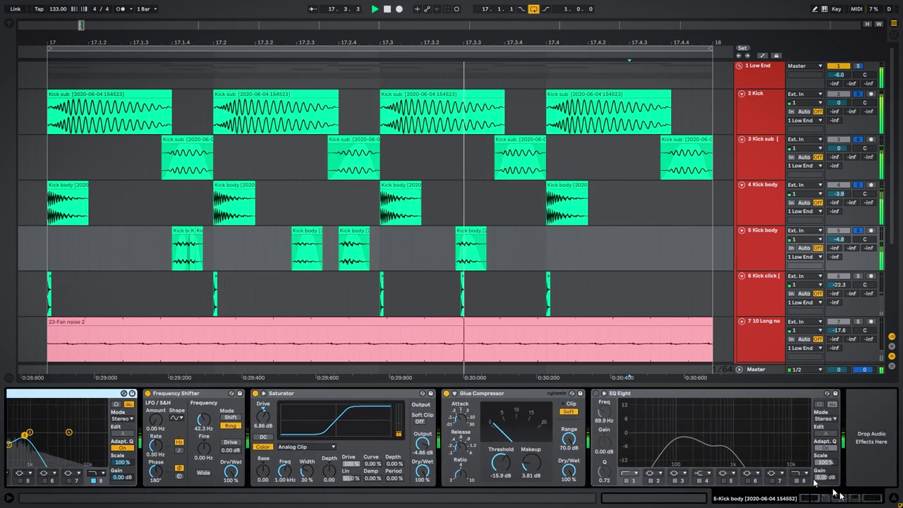
left_click(596, 393)
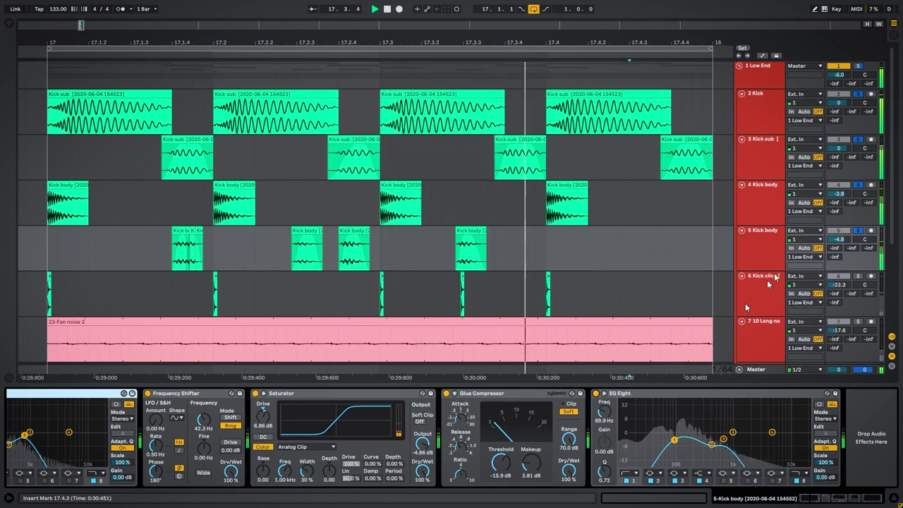
- Solo the Kick click track and switch on its EQ Eight, Saturator and Delay
left_click(862, 280)
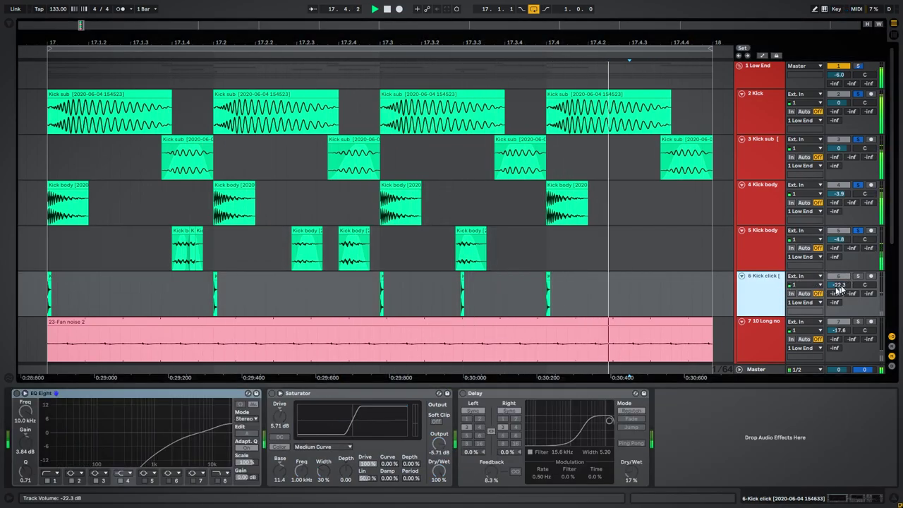
left_click(859, 277)
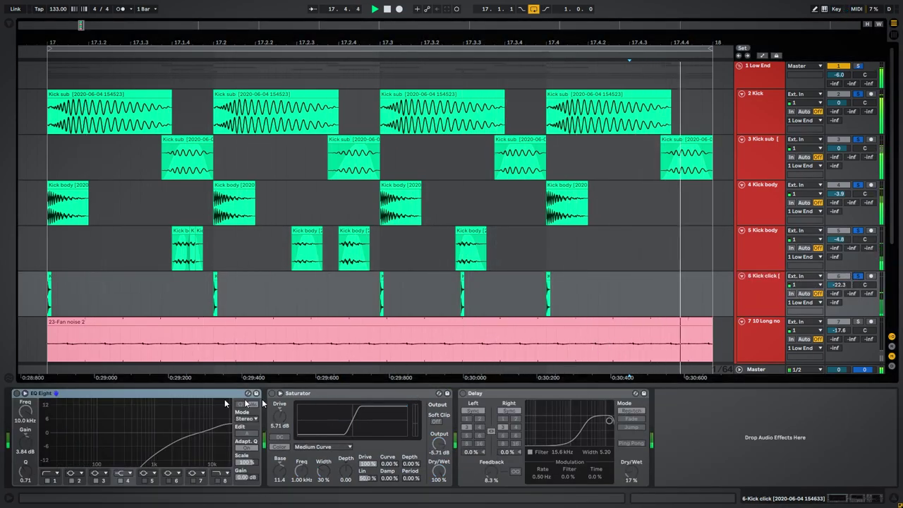
left_click(16, 393)
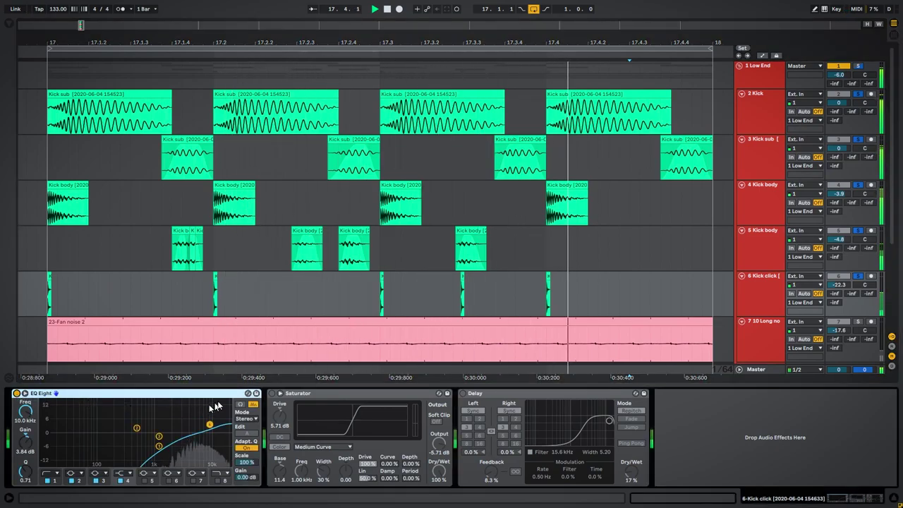
left_click(272, 394)
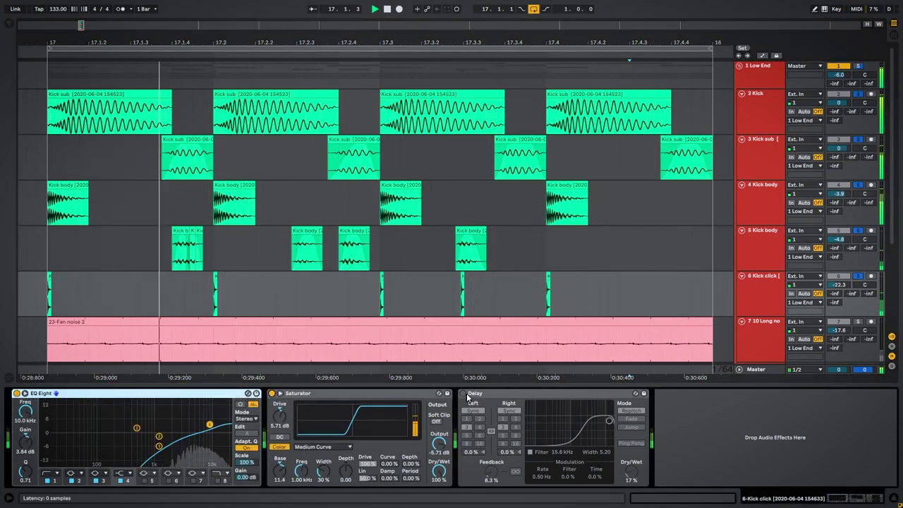
left_click(462, 393)
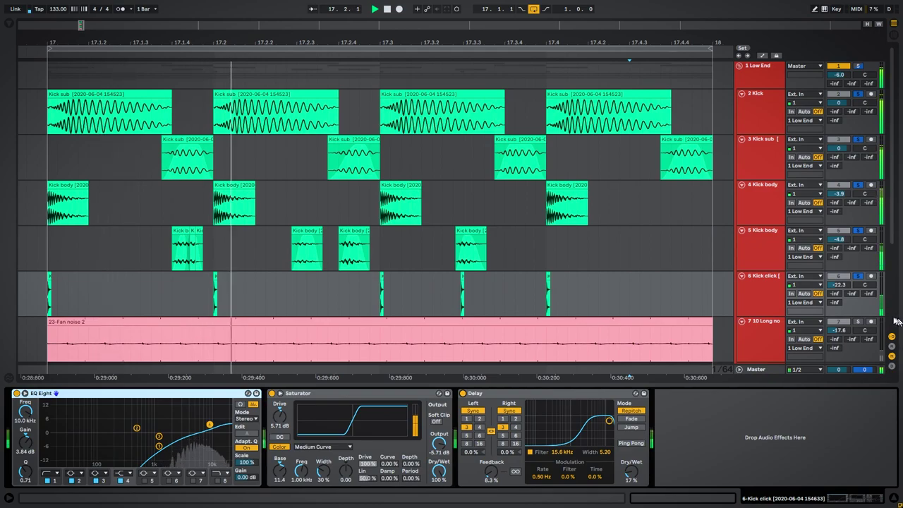
- Solo the 7 10 Long noise track and enable its two Compressors and EQ Eight, then solo 8 Noise
scroll(771, 304, "down", 1)
left_click(768, 314)
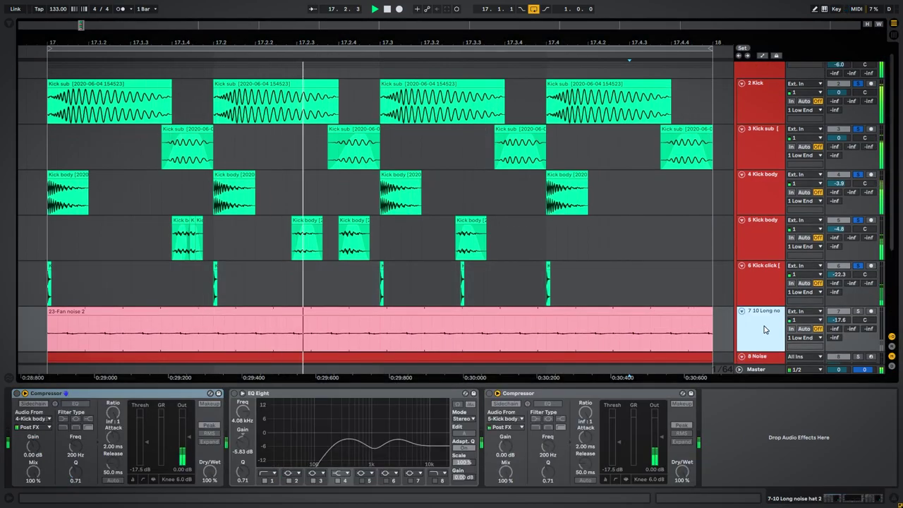
scroll(765, 319, "down", 2)
scroll(763, 326, "down", 1)
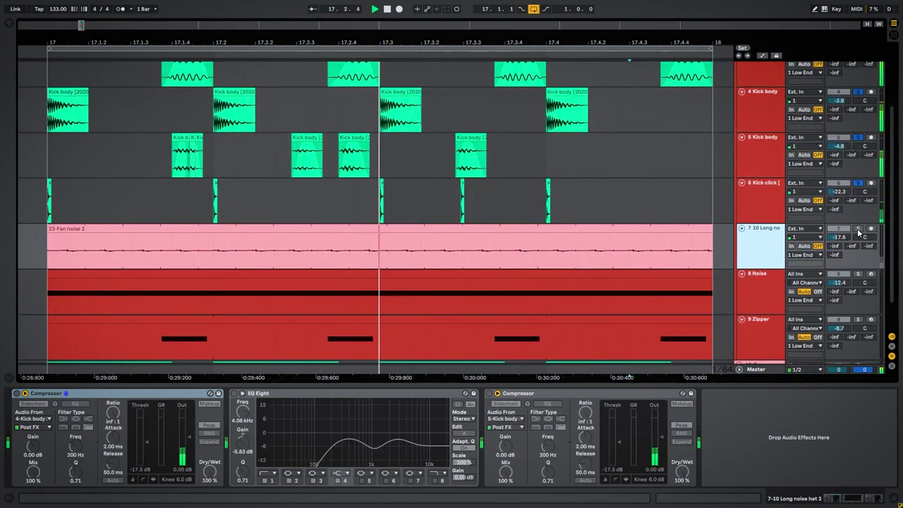
left_click(858, 230)
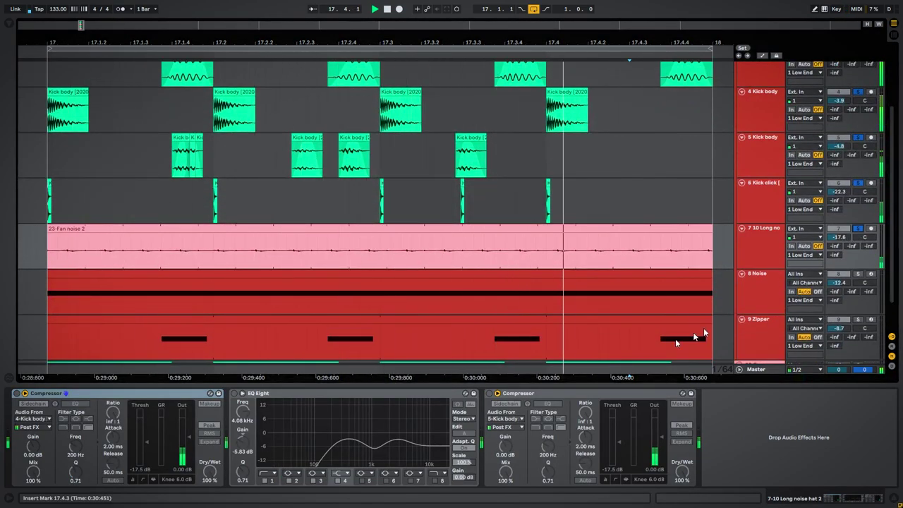
left_click(17, 394)
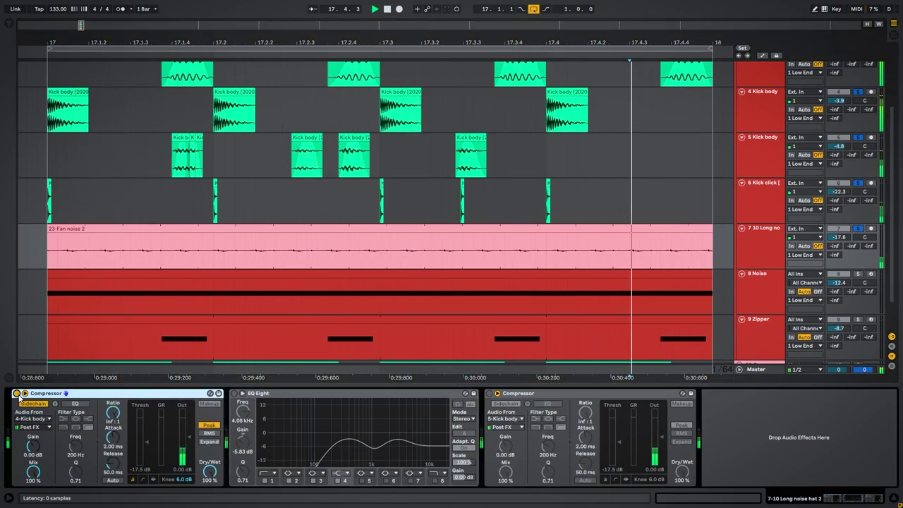
left_click(234, 394)
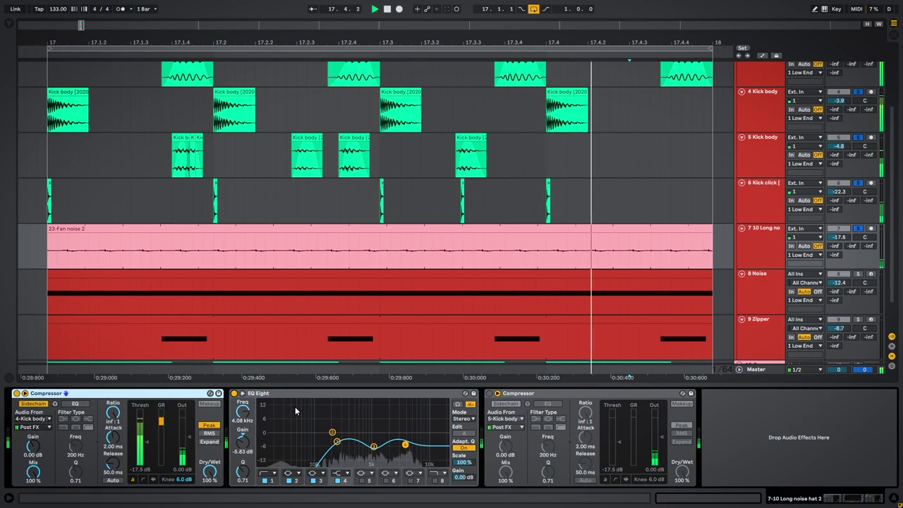
left_click(488, 395)
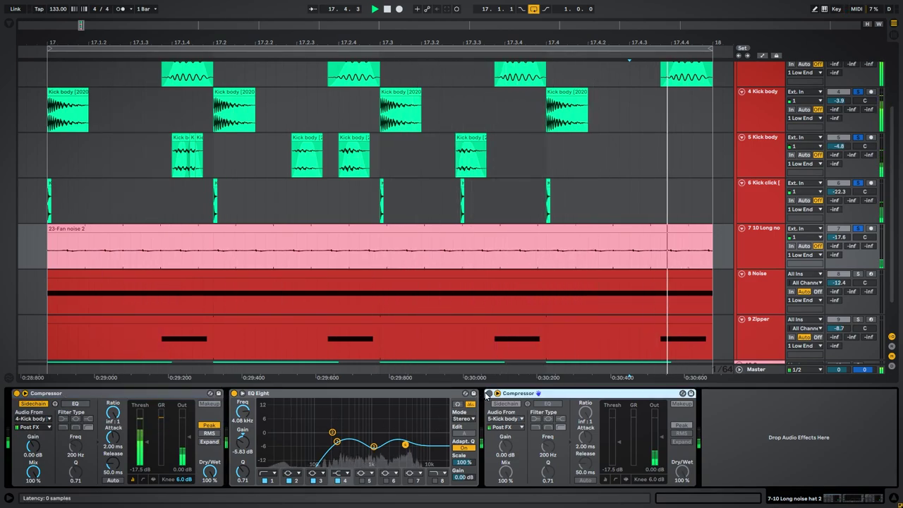
scroll(774, 283, "down", 2)
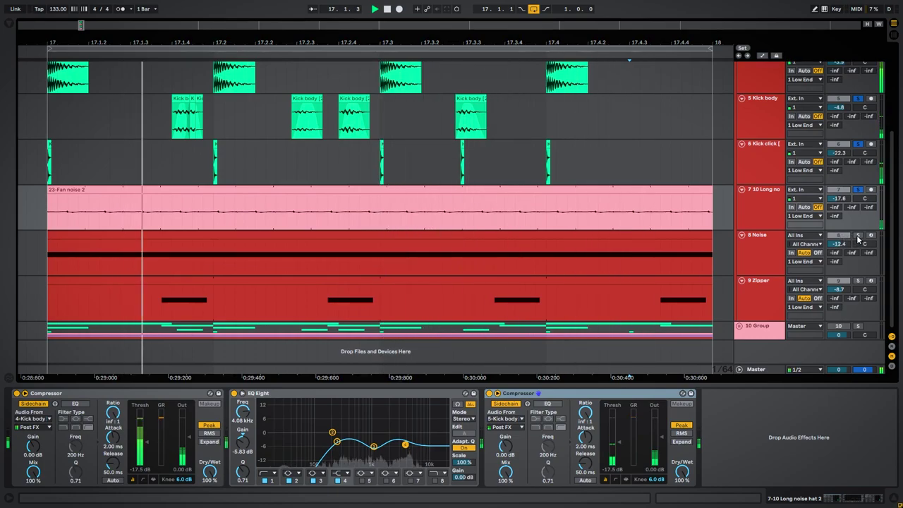
left_click(857, 236)
- On 8 Noise, enable Pigments, EQ Eight, Ozone 9, both sidechain Compressors, LFOTool and Utility
left_click(776, 245)
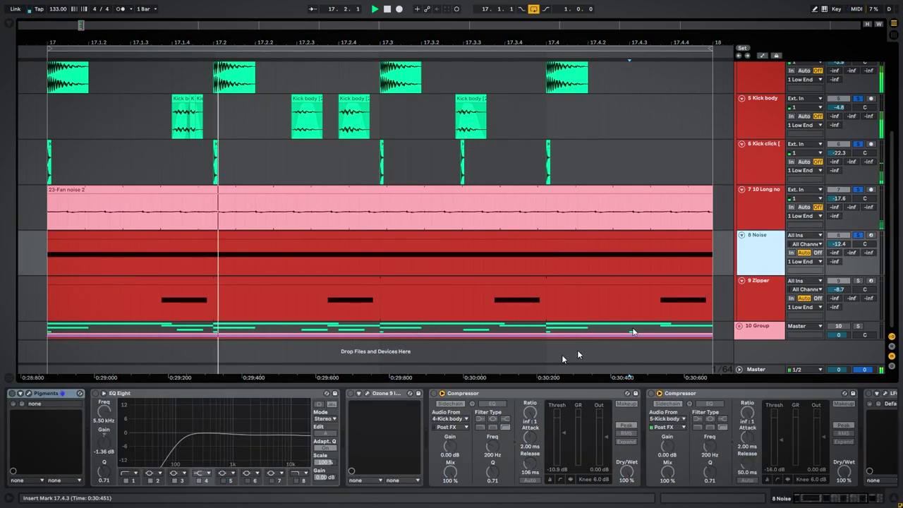
left_click(12, 394)
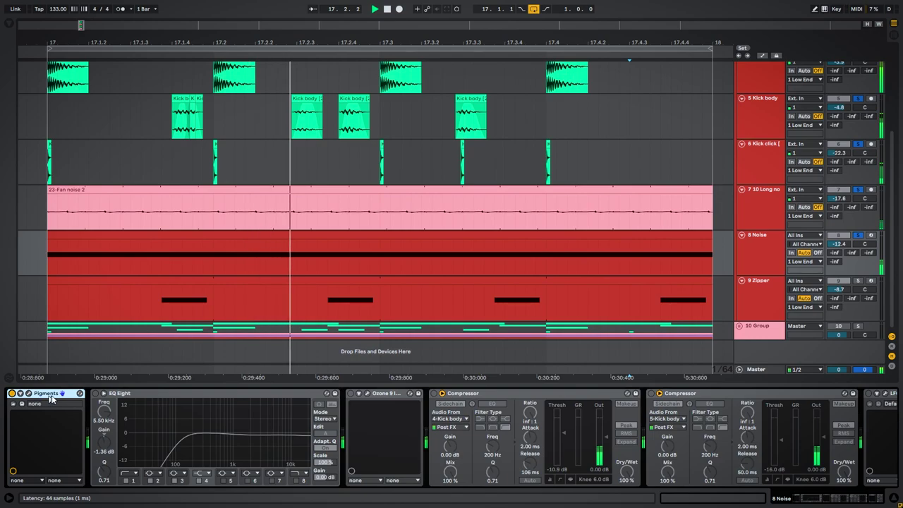
left_click(96, 393)
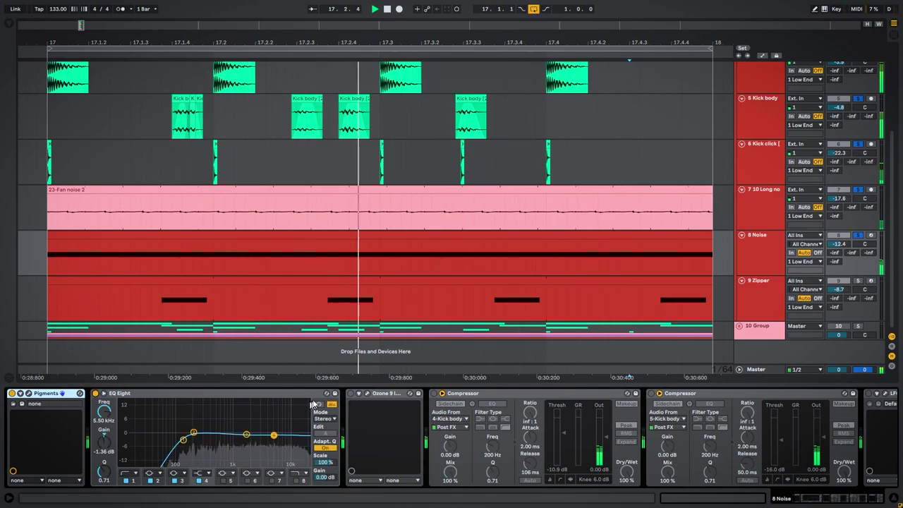
left_click(352, 393)
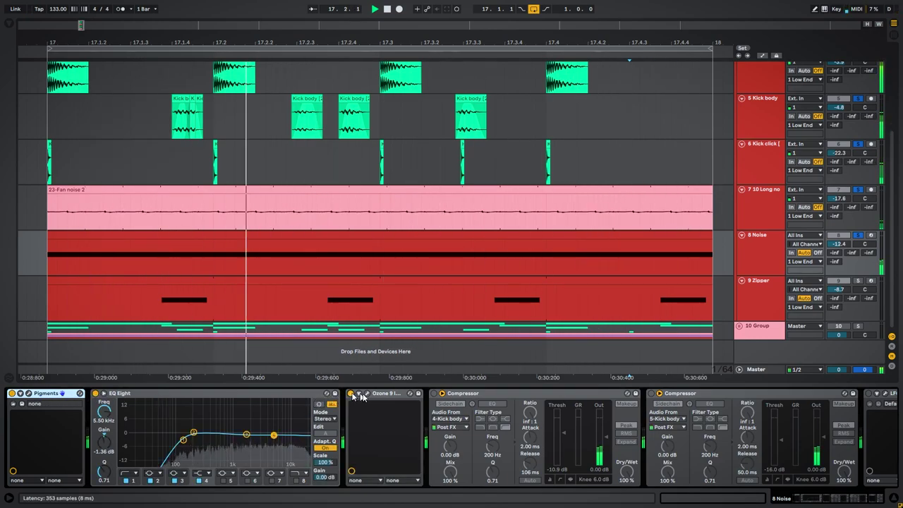
left_click(442, 393)
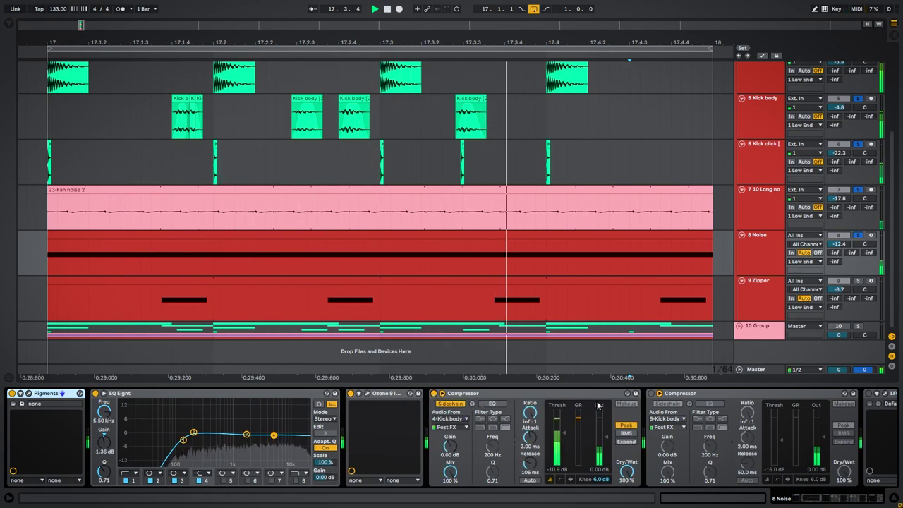
left_click(658, 394)
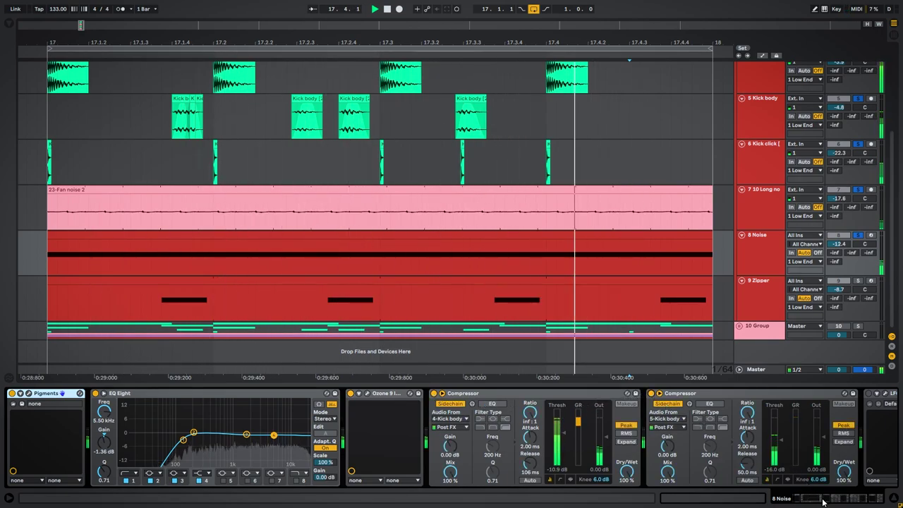
scroll(826, 487, "right", 5)
left_click(709, 394)
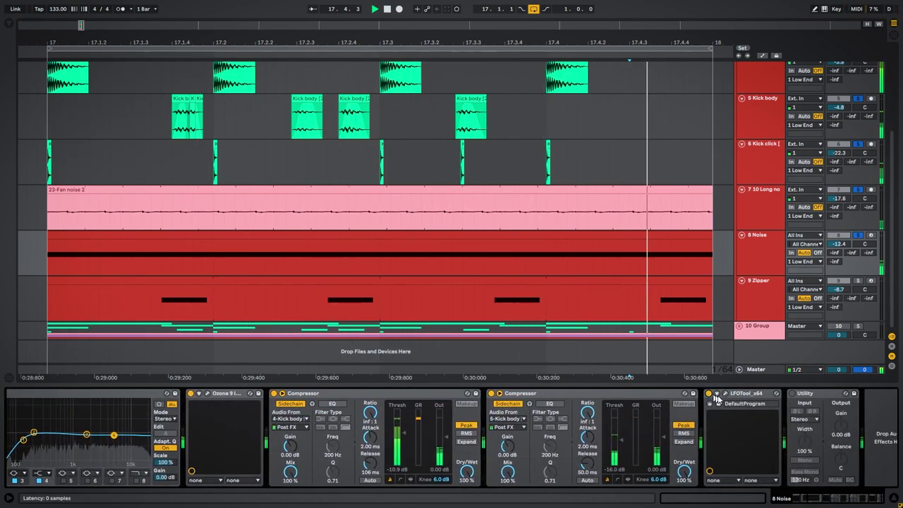
left_click(792, 393)
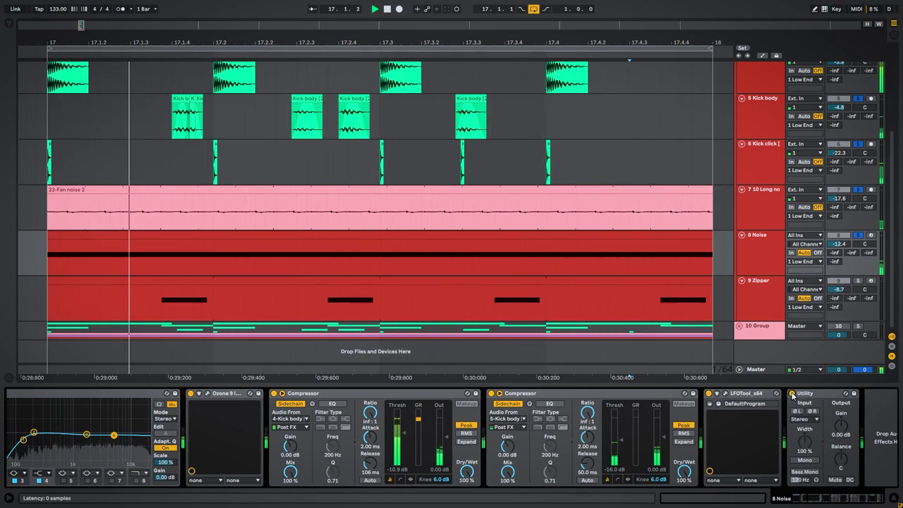
- Solo track 9 Zipper and activate its Pigments instrument and EQ Eight
left_click(840, 286)
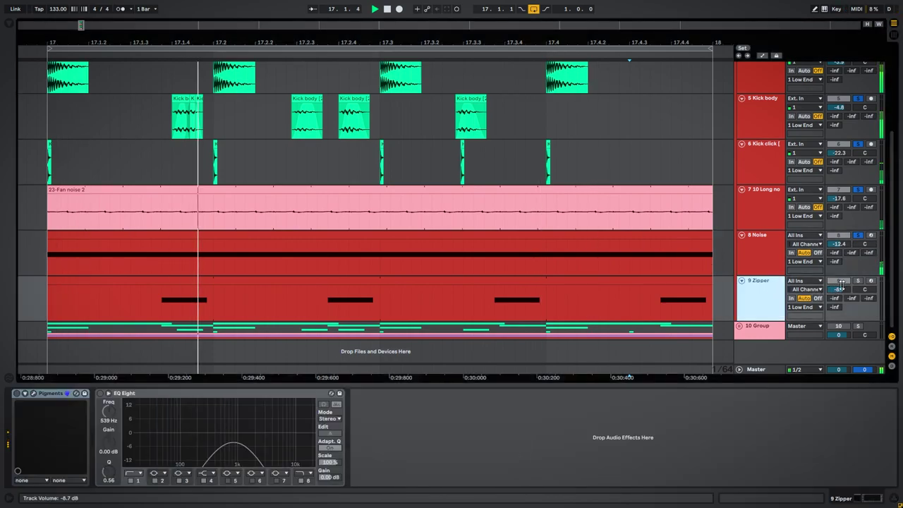
left_click(858, 282)
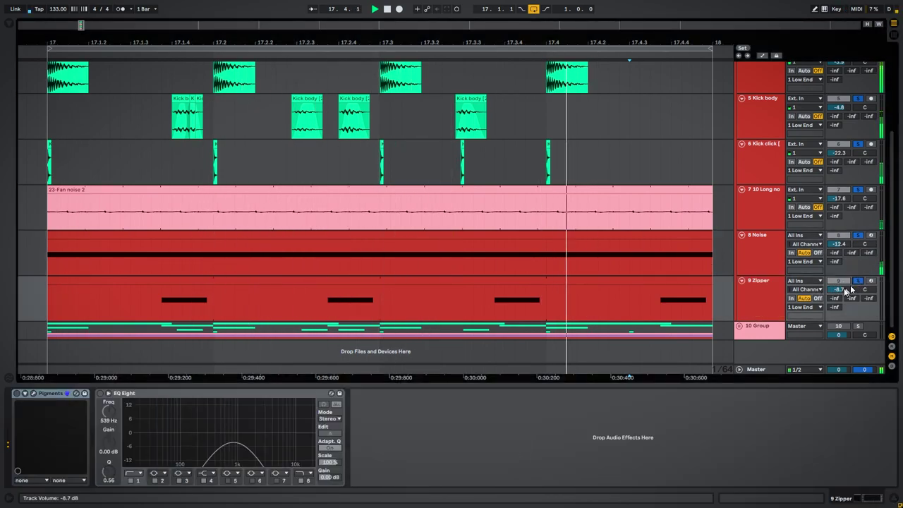
left_click(17, 395)
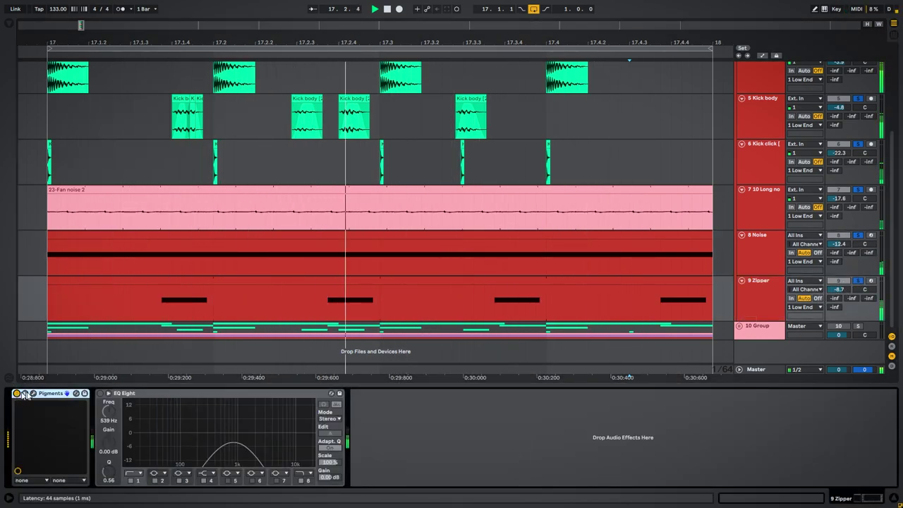
left_click(100, 393)
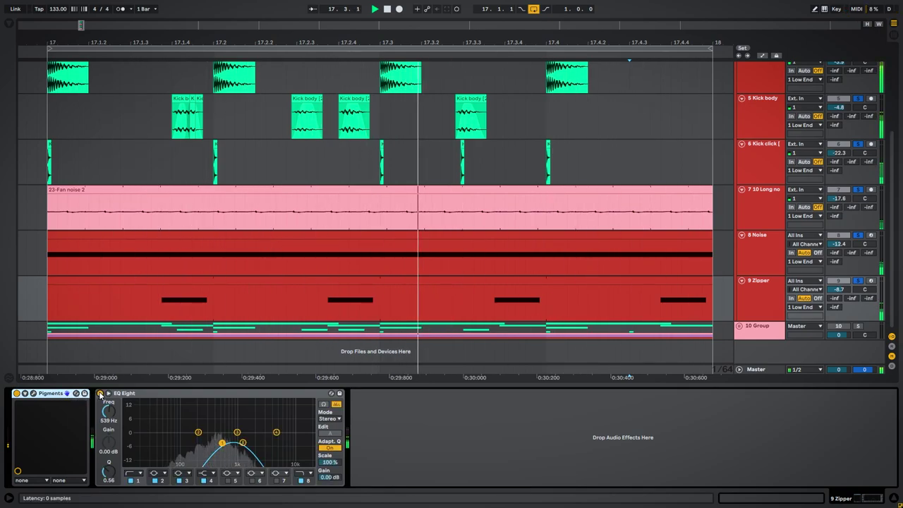